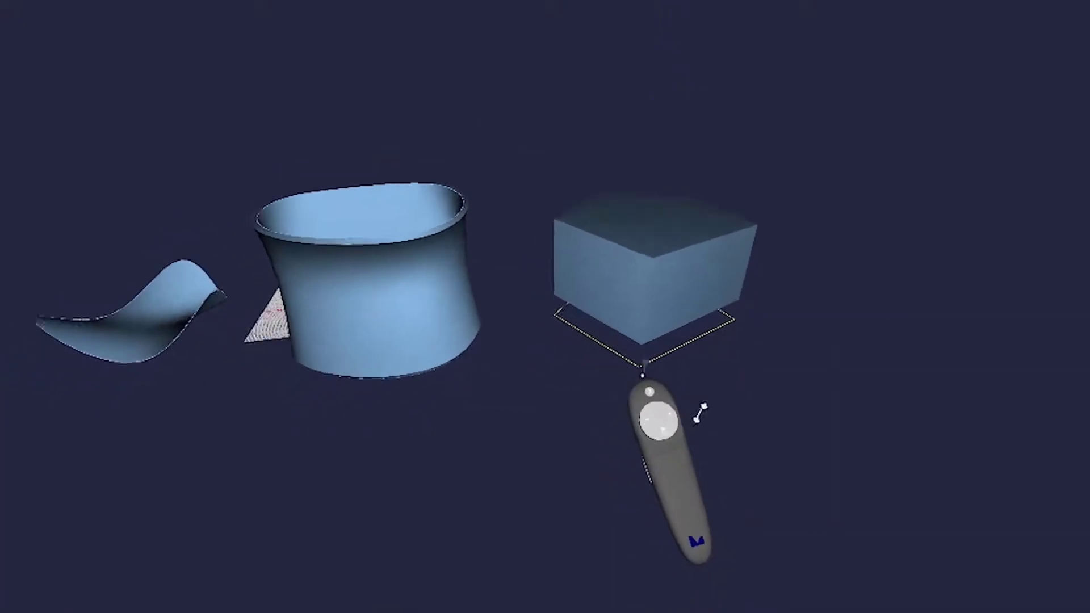
- Extrude the rectangular outline beneath the box downward into a second block
{"action": "left_click", "coordinate": [610, 408]}
{"action": "left_click_drag", "start_coordinate": [615, 434], "coordinate": [626, 475]}
{"action": "middle_click_drag", "start_coordinate": [626, 476], "coordinate": [825, 512]}
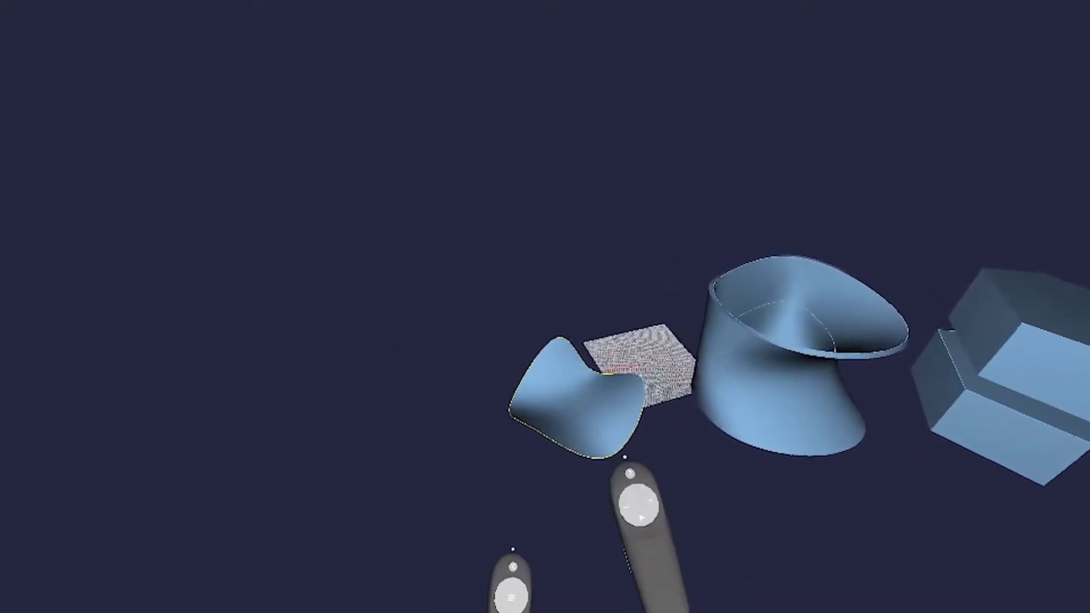
- Extrude the boundary of the small curved surface upward into a closed wall
{"action": "left_click", "coordinate": [514, 537]}
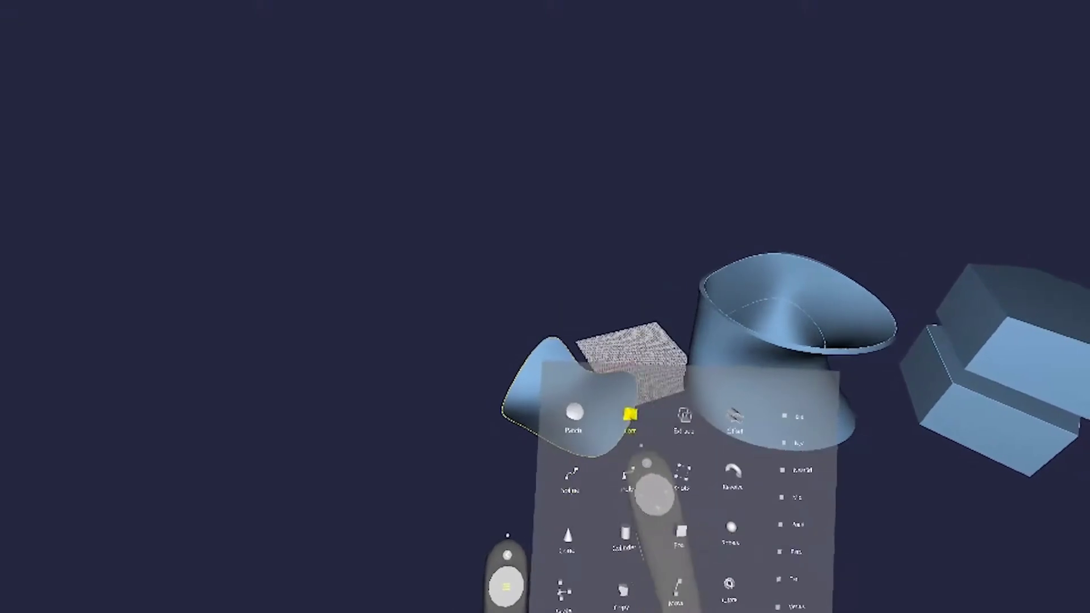
{"action": "left_click", "coordinate": [684, 420]}
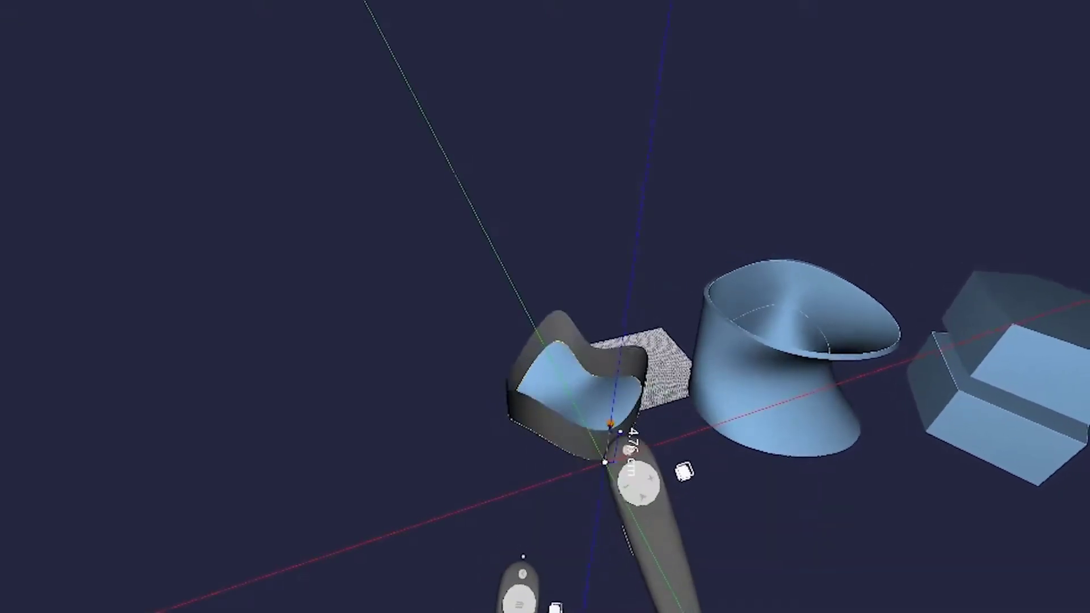
{"action": "left_click_drag", "start_coordinate": [616, 408], "coordinate": [637, 434]}
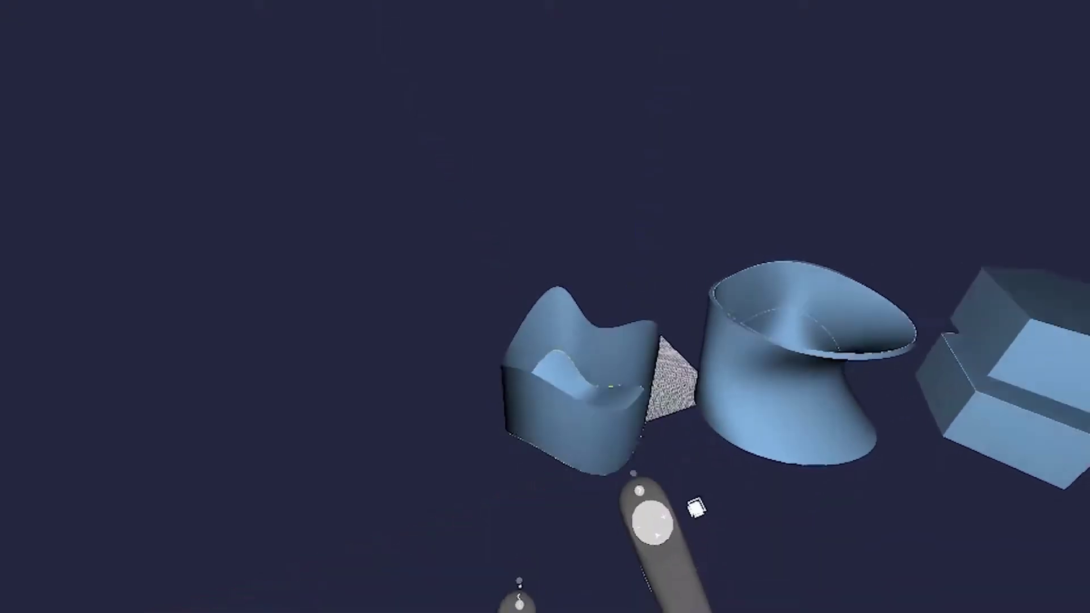
{"action": "middle_click_drag", "start_coordinate": [599, 513], "coordinate": [699, 545]}
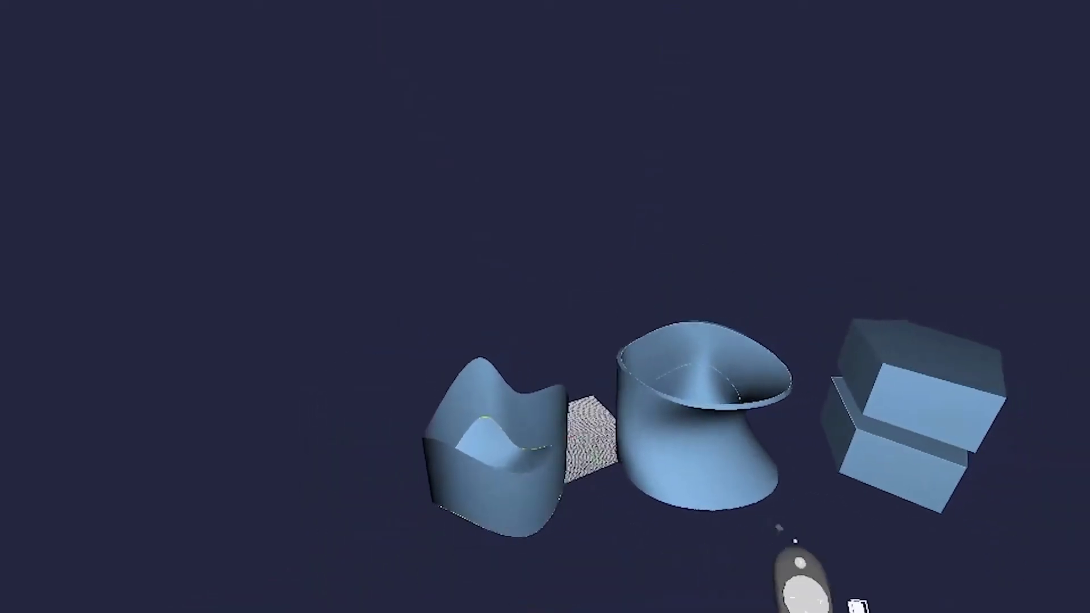
{"action": "middle_click_drag", "start_coordinate": [794, 541], "coordinate": [688, 571]}
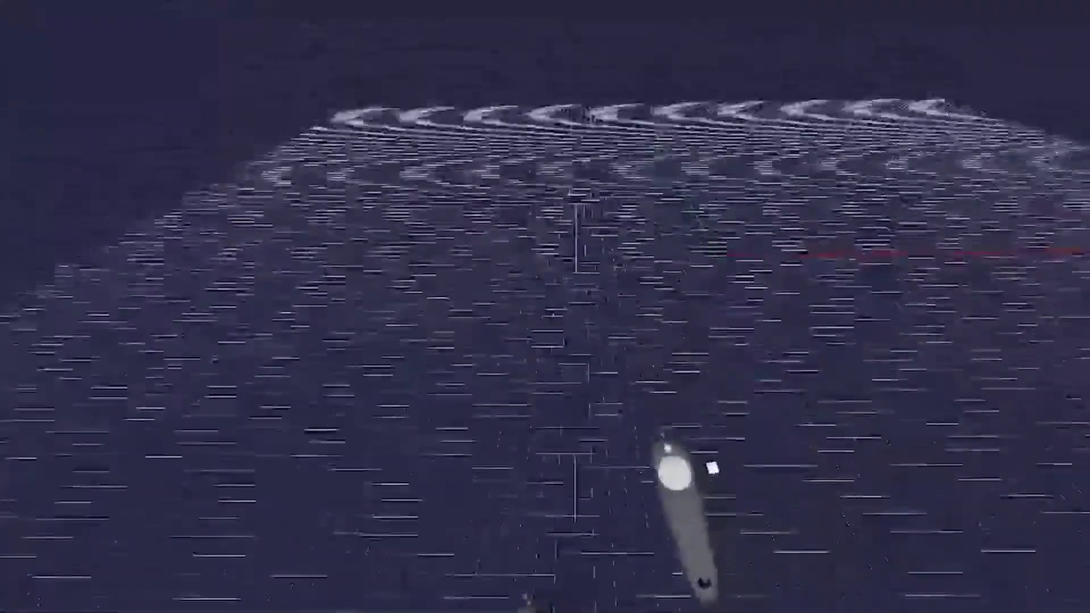
- Draw a box near the middle of the grid plane
{"action": "left_click_drag", "start_coordinate": [641, 454], "coordinate": [710, 472]}
{"action": "left_click_drag", "start_coordinate": [795, 474], "coordinate": [718, 435]}
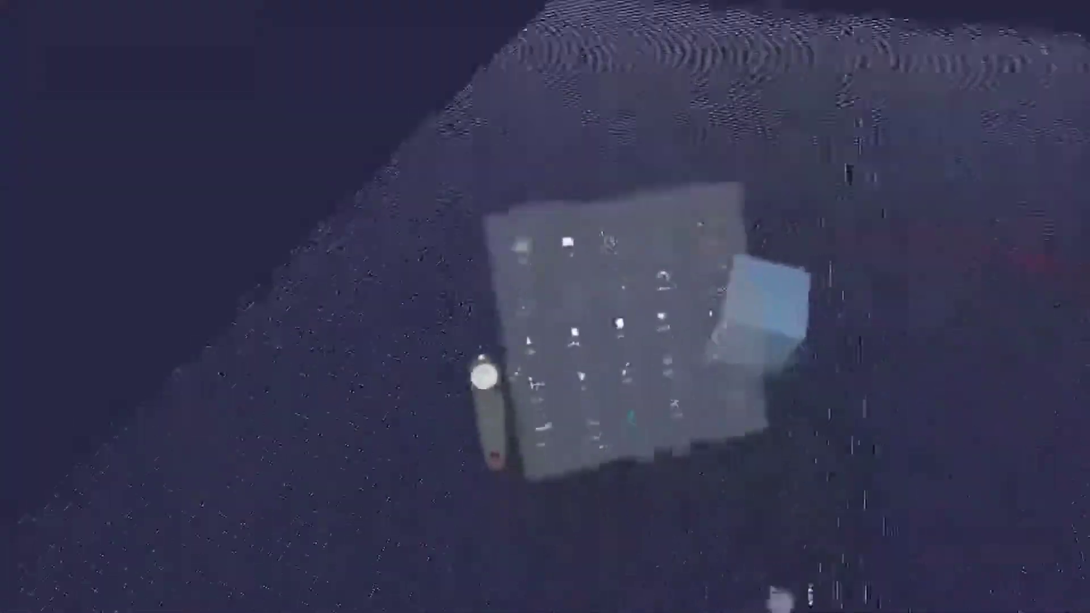
- Array the box with spaced copies in a row along the red axis and in further directions across the grid
{"action": "left_click", "coordinate": [648, 386]}
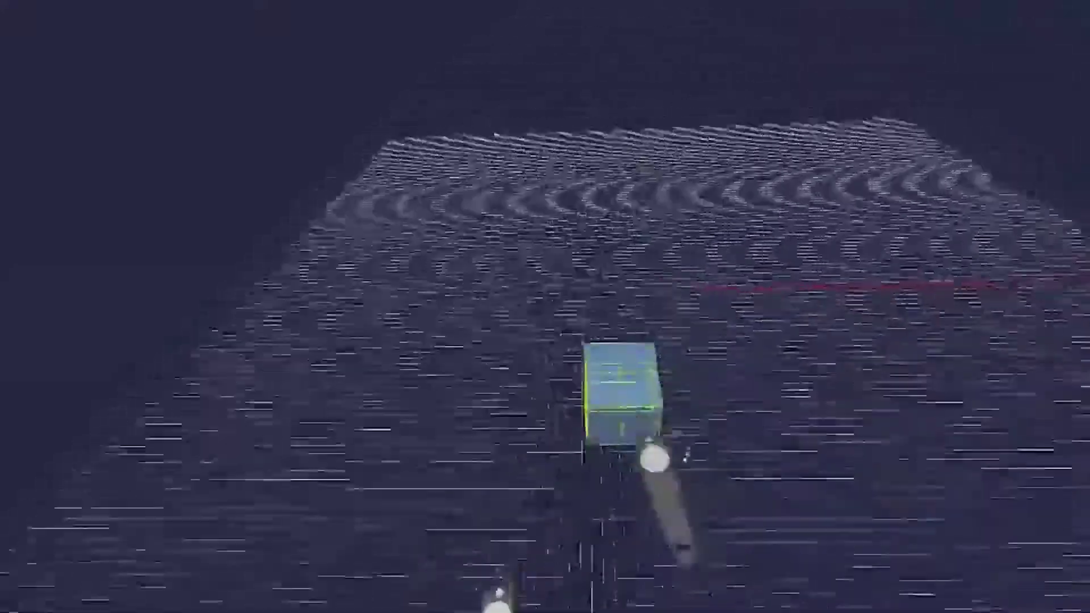
{"action": "left_click", "coordinate": [652, 419]}
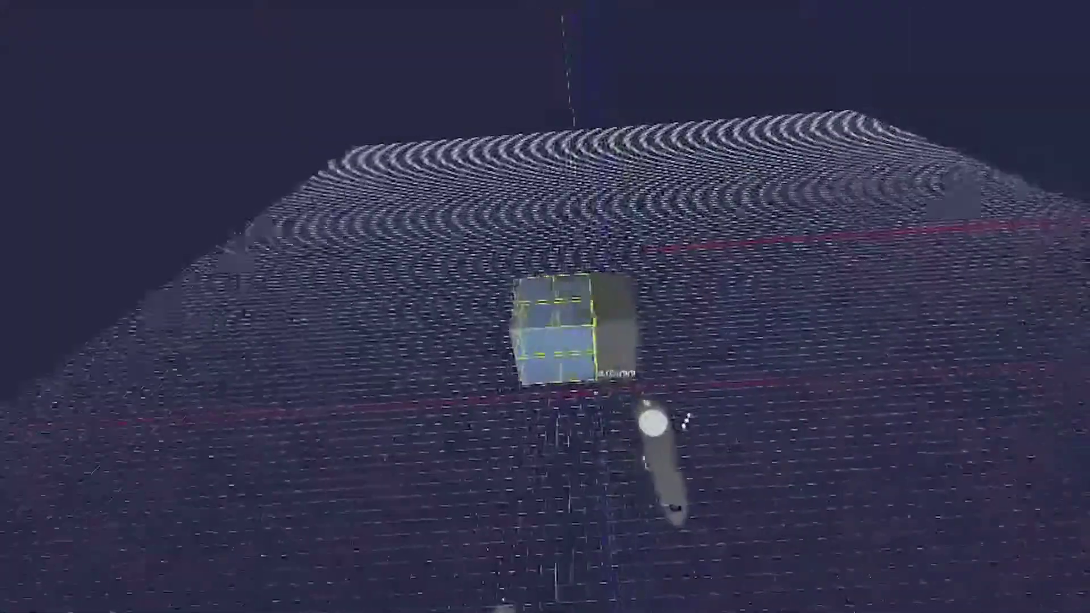
{"action": "left_click", "coordinate": [685, 411]}
{"action": "left_click", "coordinate": [720, 393]}
{"action": "left_click", "coordinate": [744, 384]}
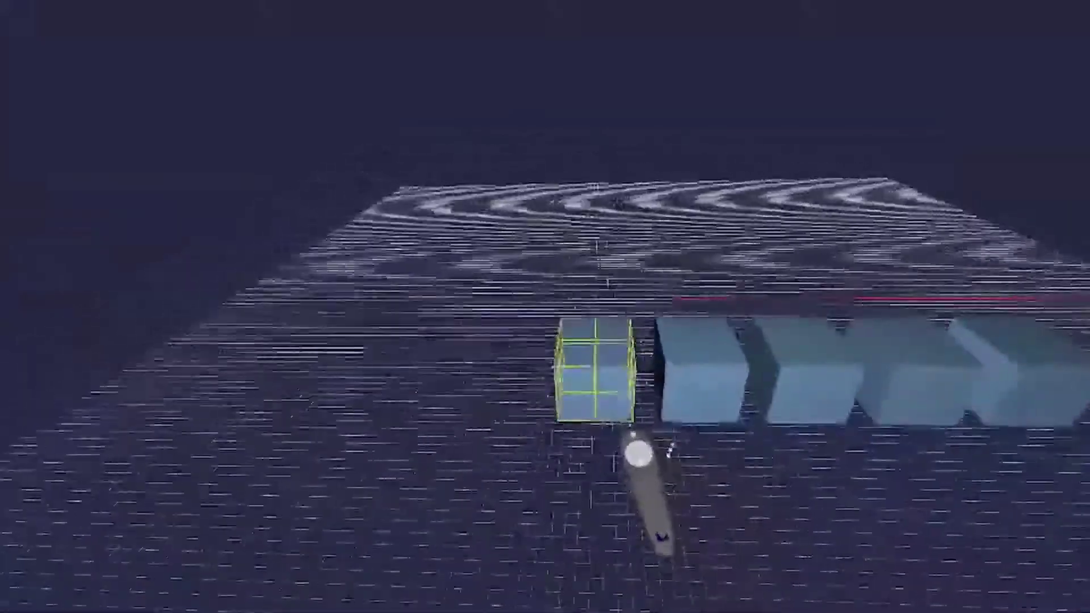
{"action": "left_click", "coordinate": [642, 437]}
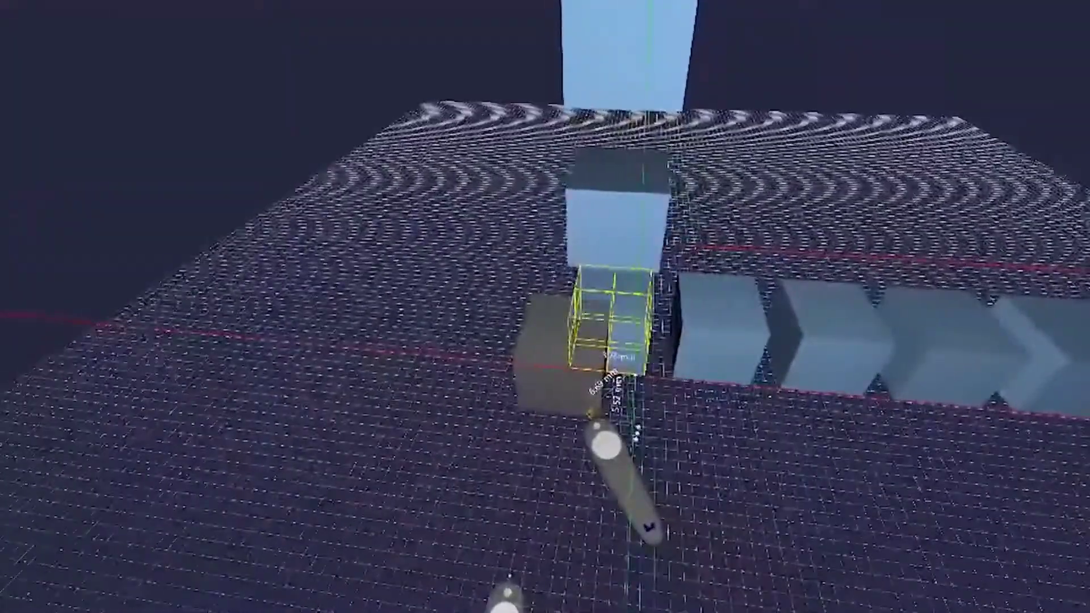
{"action": "left_click_drag", "start_coordinate": [616, 318], "coordinate": [973, 365]}
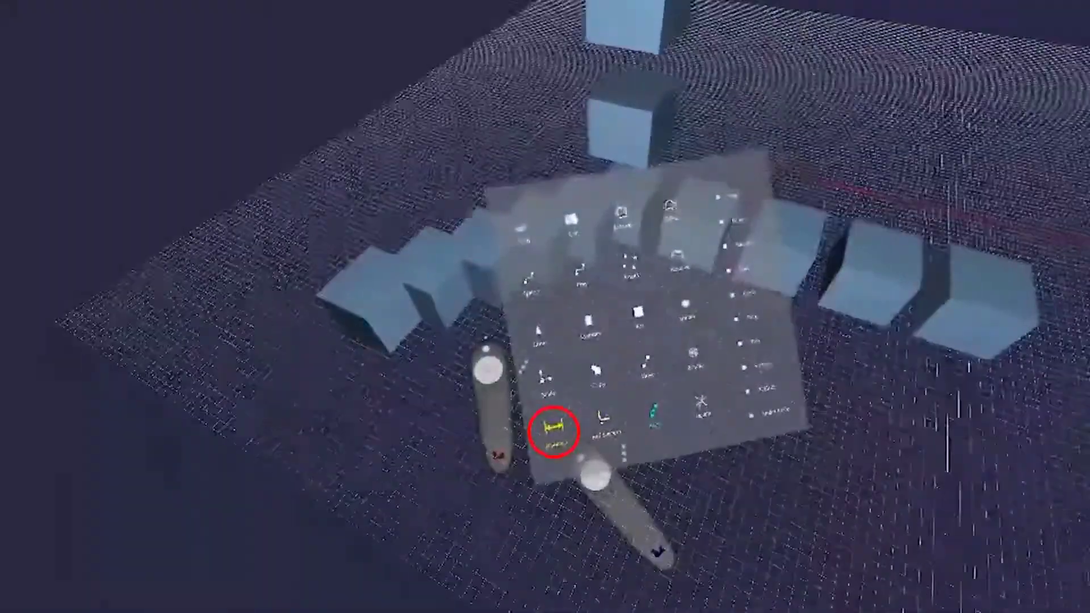
- Activate the Distance tool for the arrayed boxes
{"action": "left_click", "coordinate": [552, 430]}
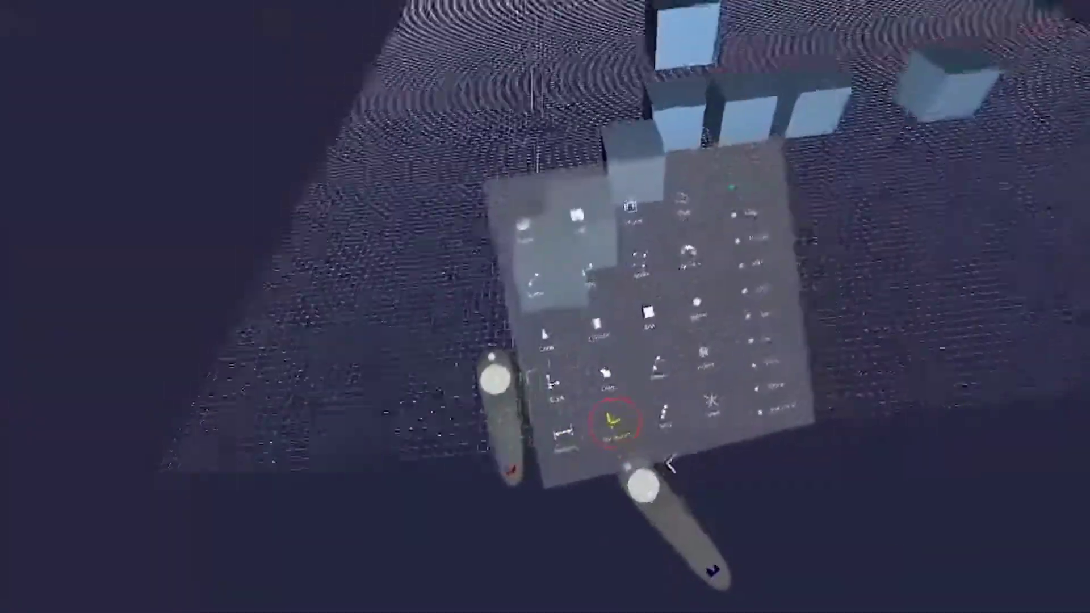
- Set a custom reference system and draw an elongated box in front of the arrayed boxes
{"action": "left_click", "coordinate": [614, 422]}
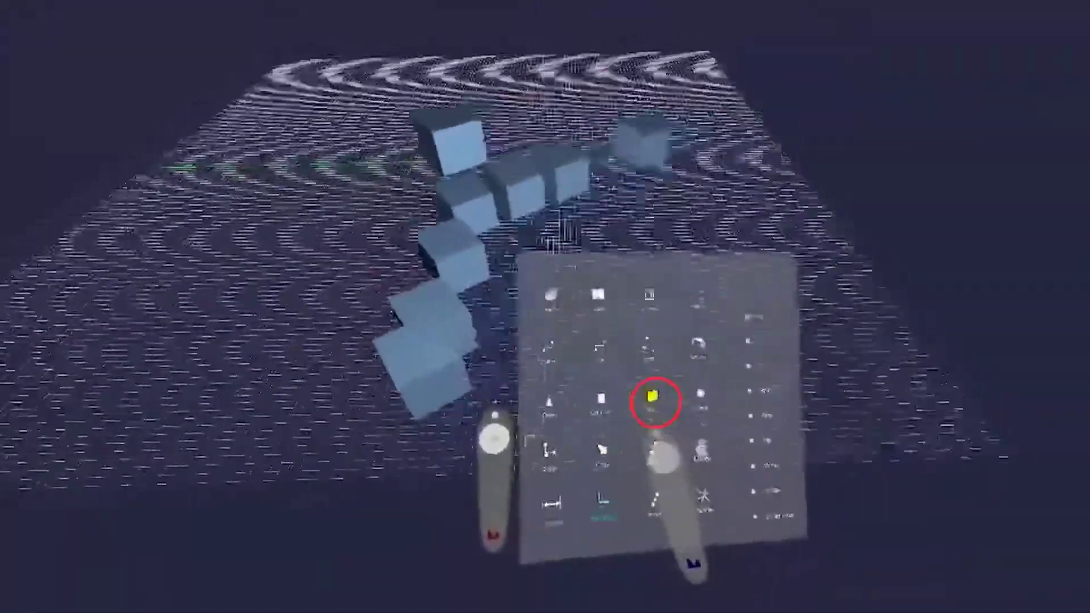
{"action": "left_click", "coordinate": [653, 399]}
{"action": "mouse_move", "coordinate": [596, 447]}
{"action": "left_mouse_down"}
{"action": "mouse_move", "coordinate": [648, 446]}
{"action": "mouse_move", "coordinate": [660, 377]}
{"action": "mouse_move", "coordinate": [635, 338]}
{"action": "left_mouse_up"}
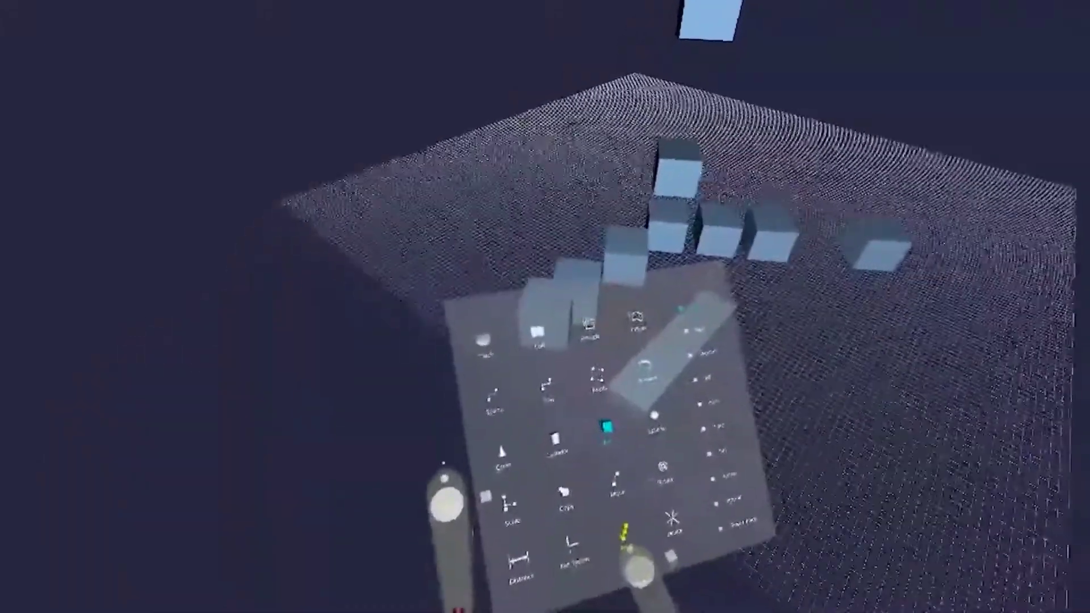
- Rotate the elongated box in front of the arrayed boxes
{"action": "left_click", "coordinate": [647, 458]}
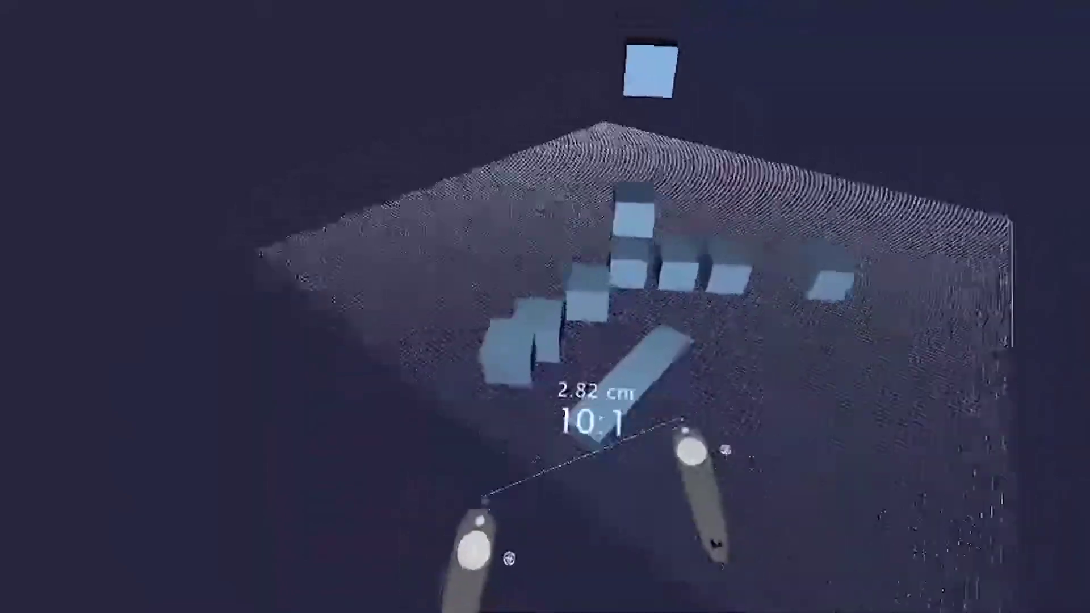
{"action": "middle_click_drag", "start_coordinate": [683, 420], "coordinate": [704, 436]}
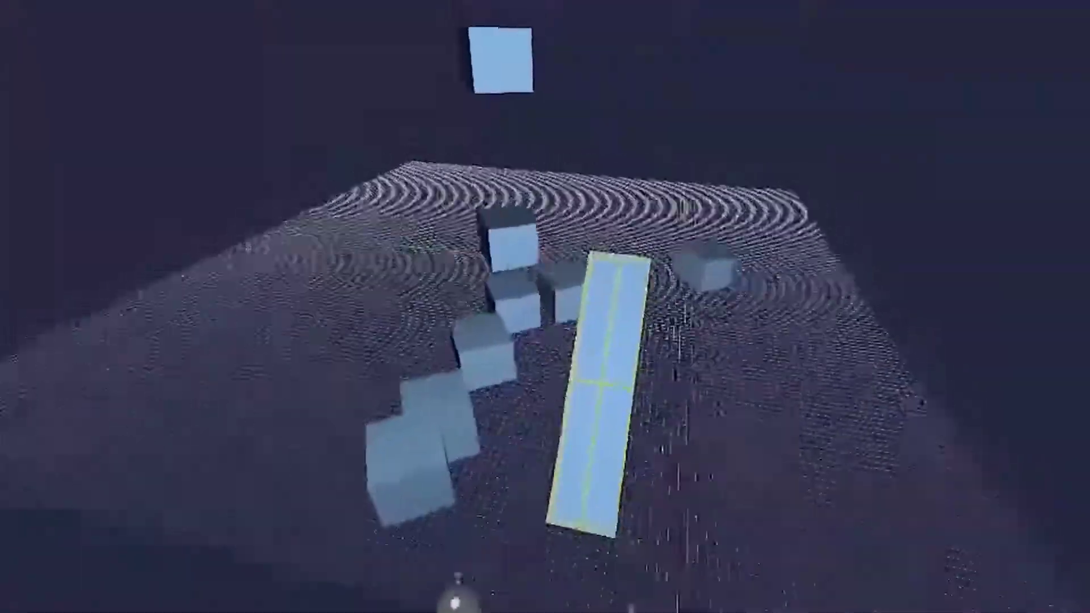
{"action": "middle_click_drag", "start_coordinate": [631, 608], "coordinate": [686, 584]}
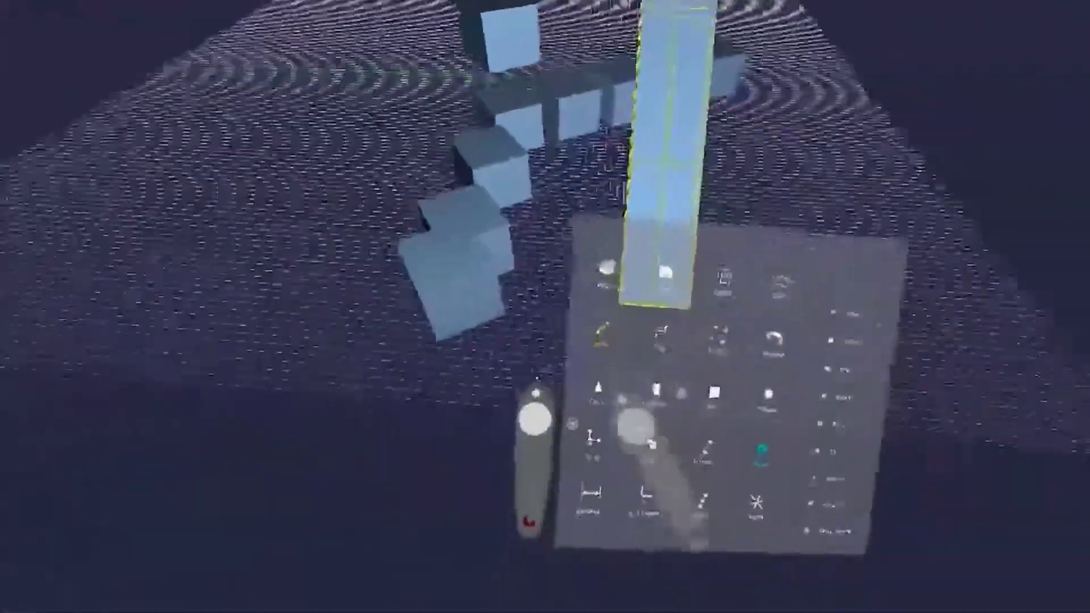
{"action": "left_click", "coordinate": [594, 437]}
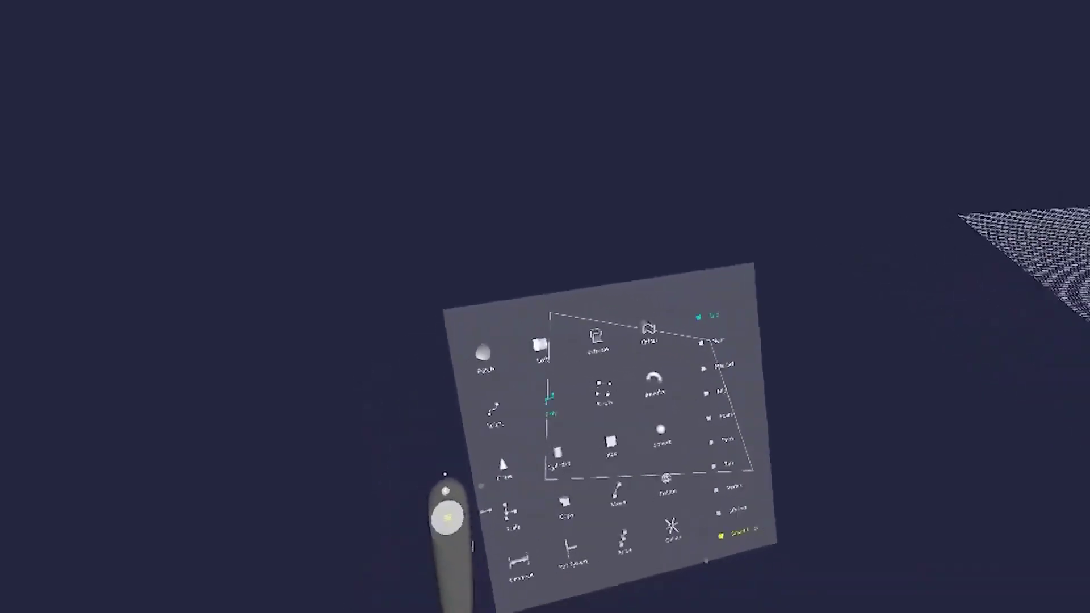
- Draw a box starting from the front corner of the quadrilateral polyline outline
{"action": "left_click", "coordinate": [610, 442]}
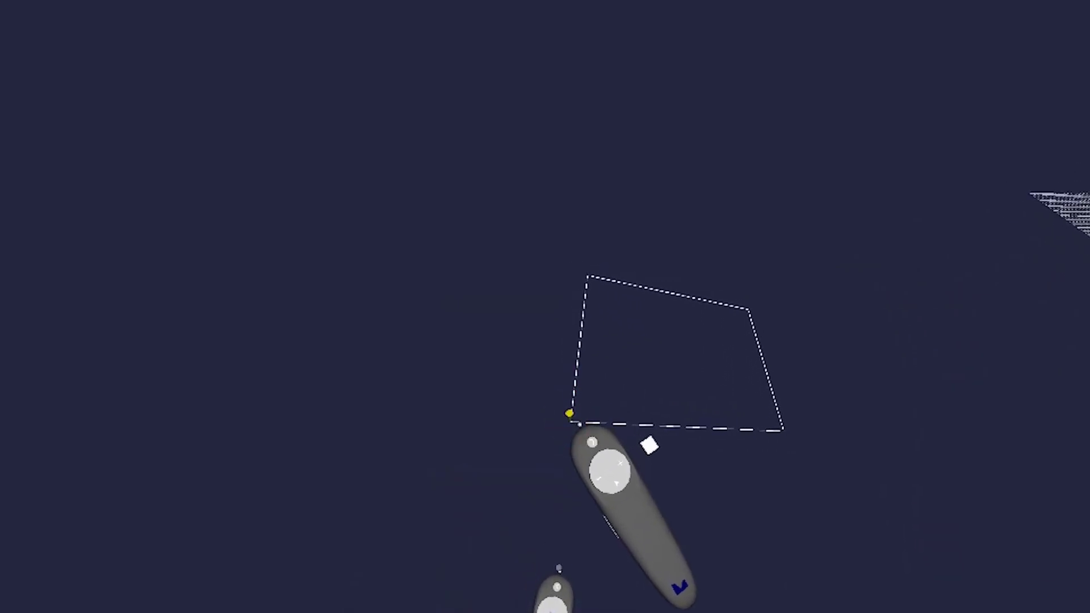
{"action": "mouse_move", "coordinate": [593, 403]}
{"action": "left_mouse_down"}
{"action": "mouse_move", "coordinate": [618, 369]}
{"action": "mouse_move", "coordinate": [613, 345]}
{"action": "left_mouse_up"}
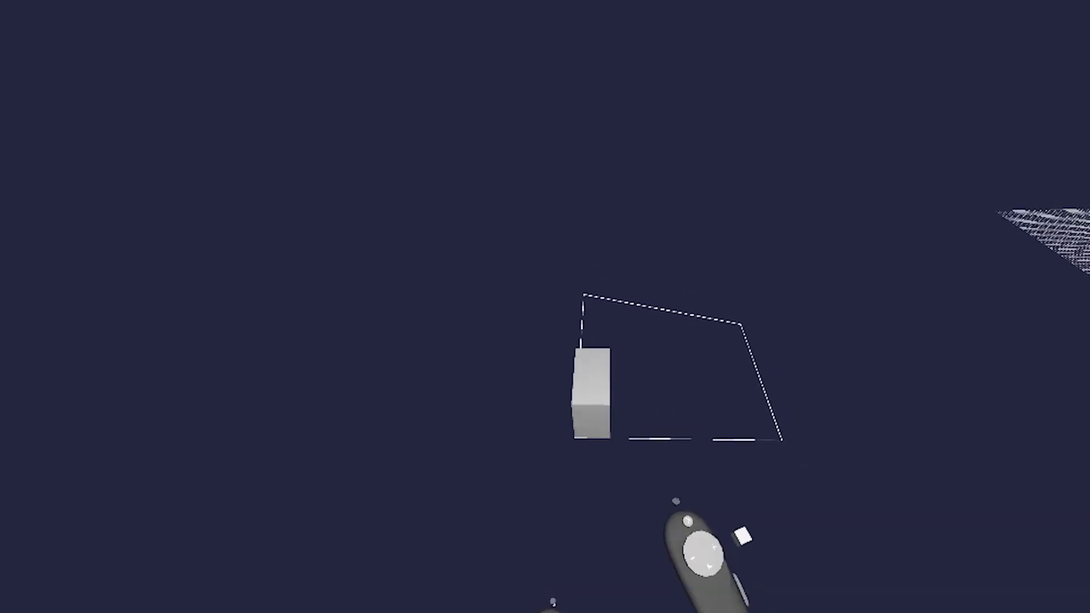
{"action": "left_click_drag", "start_coordinate": [686, 469], "coordinate": [666, 498]}
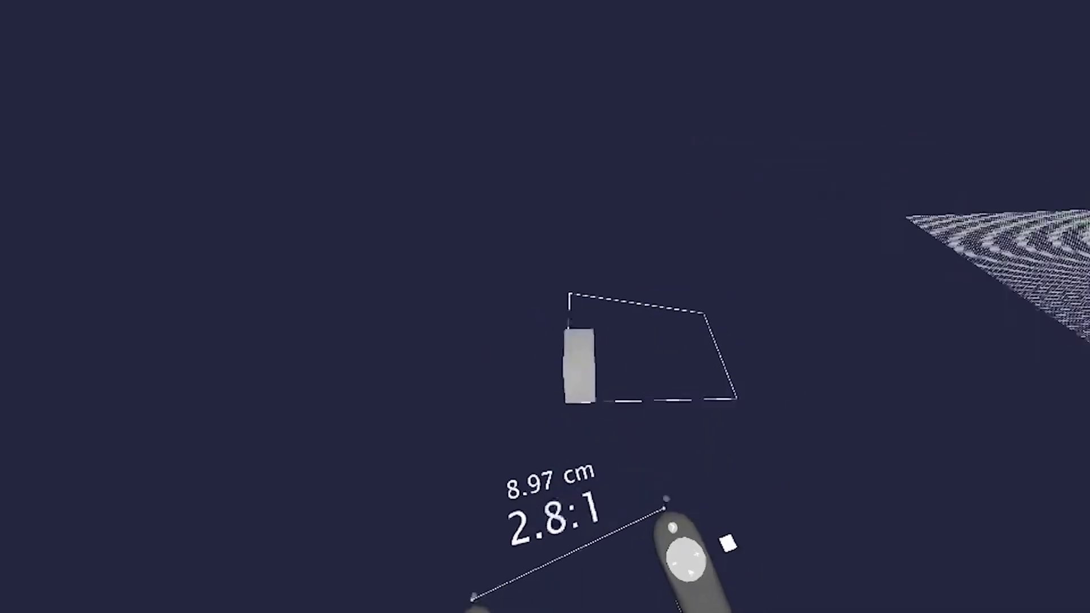
{"action": "left_click_drag", "start_coordinate": [561, 600], "coordinate": [646, 482]}
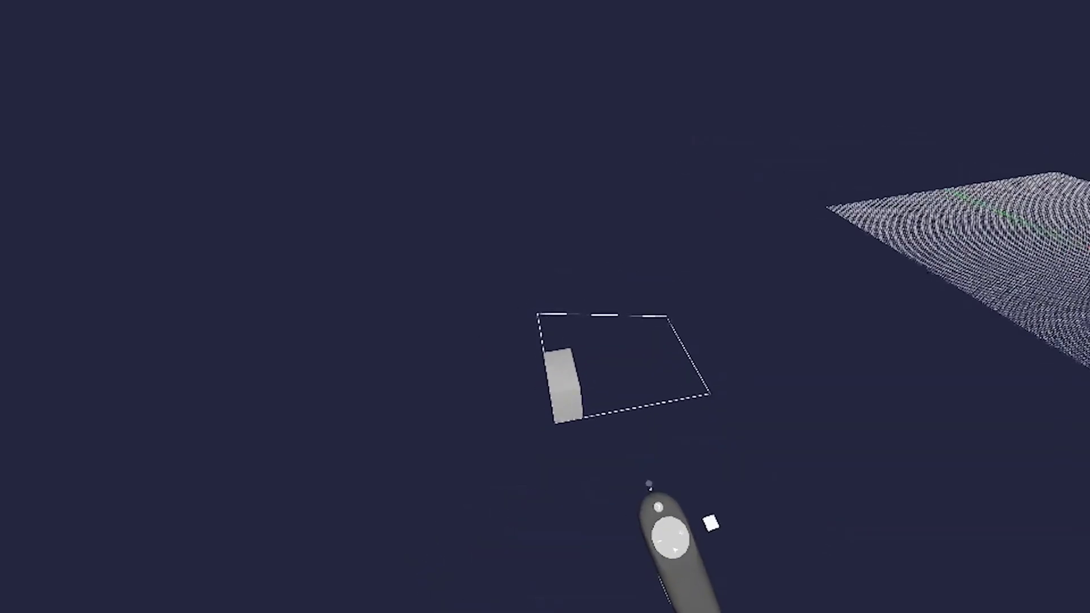
- Switch the snap mode to Near and draw a second box starting on the outline's front edge
{"action": "left_click", "coordinate": [600, 590]}
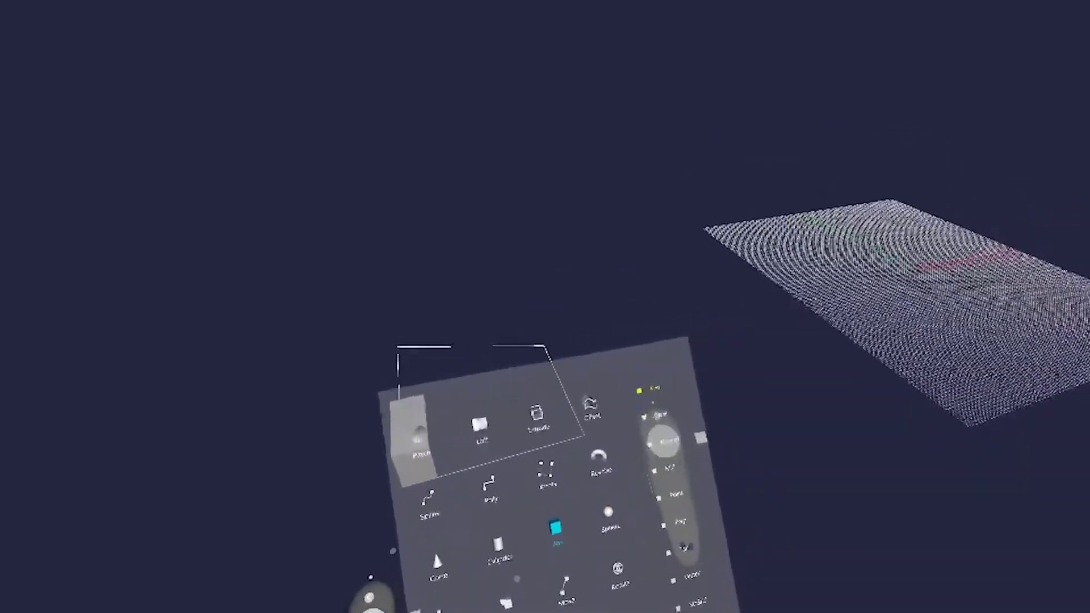
{"action": "left_click", "coordinate": [640, 389]}
{"action": "left_click", "coordinate": [647, 415]}
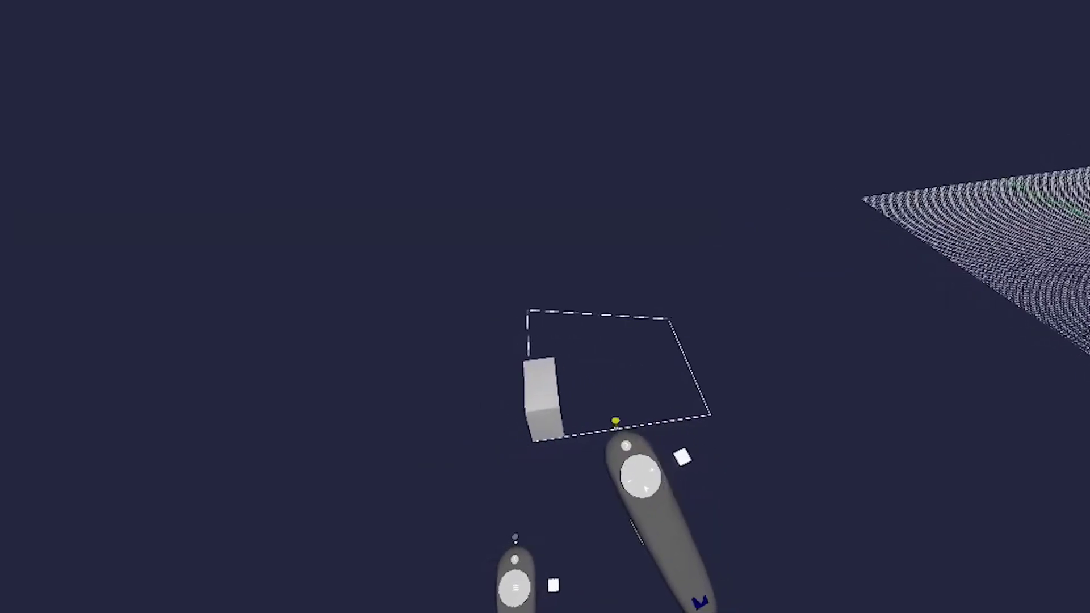
{"action": "left_click_drag", "start_coordinate": [601, 431], "coordinate": [613, 387]}
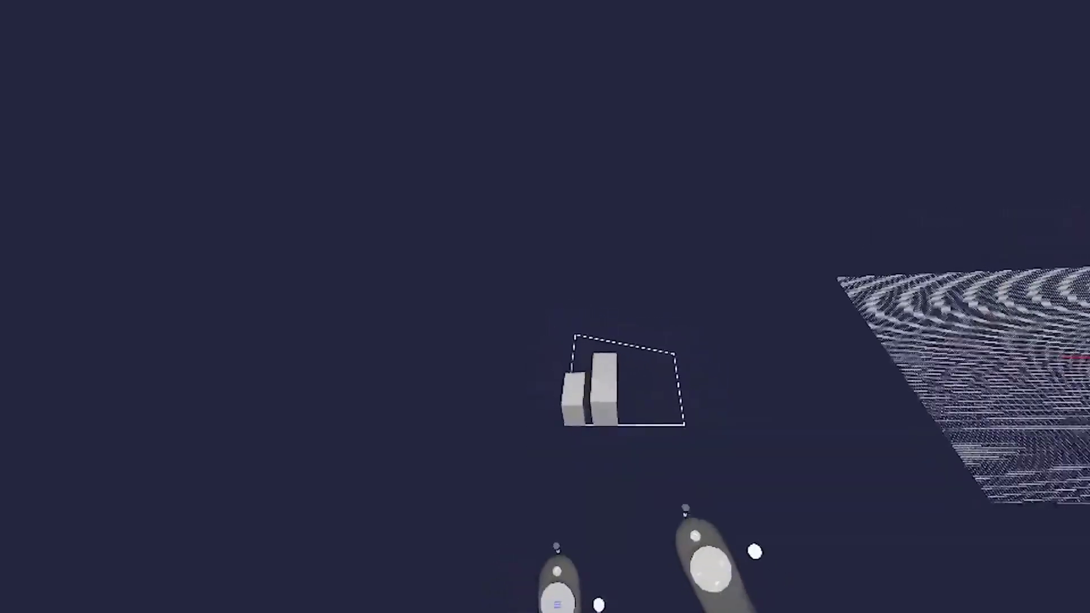
{"action": "left_click", "coordinate": [503, 579]}
{"action": "left_click", "coordinate": [641, 461]}
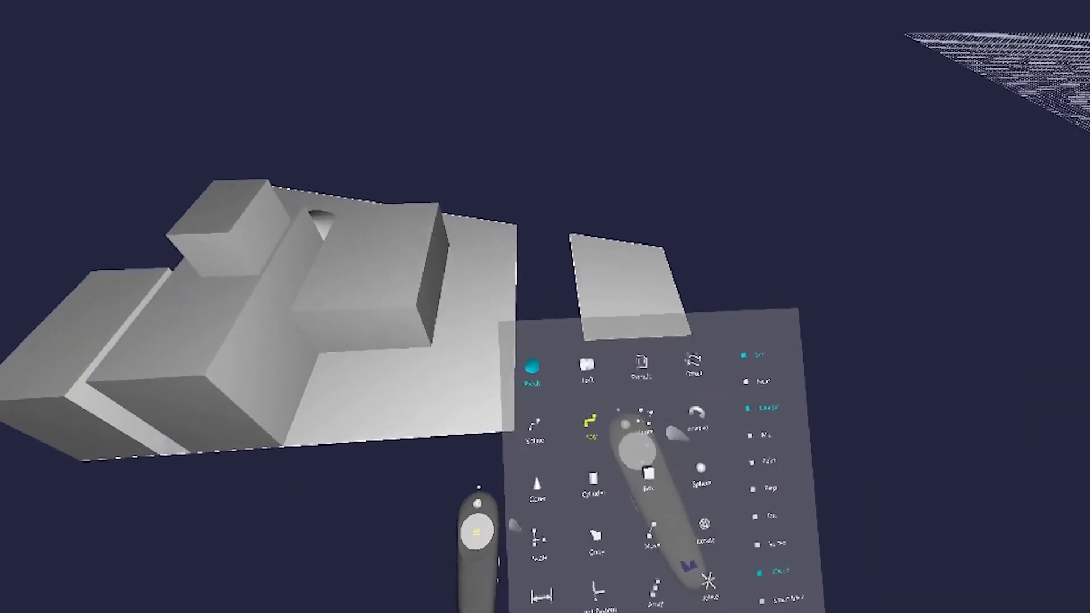
- Draw a tall box about 1.6 cm wide on the small separate patch surface
{"action": "left_click", "coordinate": [642, 460]}
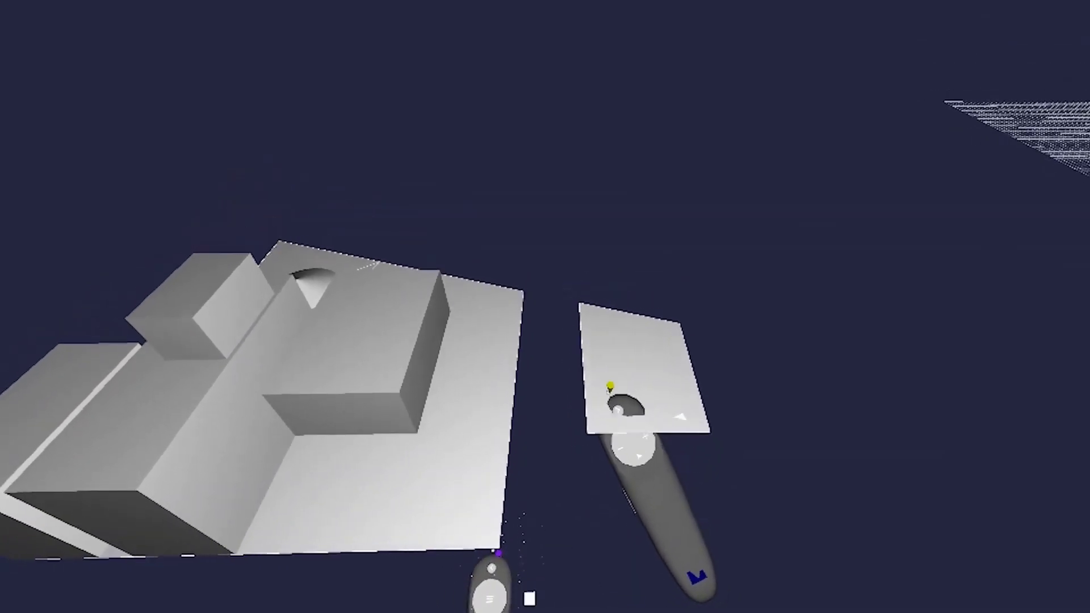
{"action": "left_click_drag", "start_coordinate": [612, 388], "coordinate": [619, 352]}
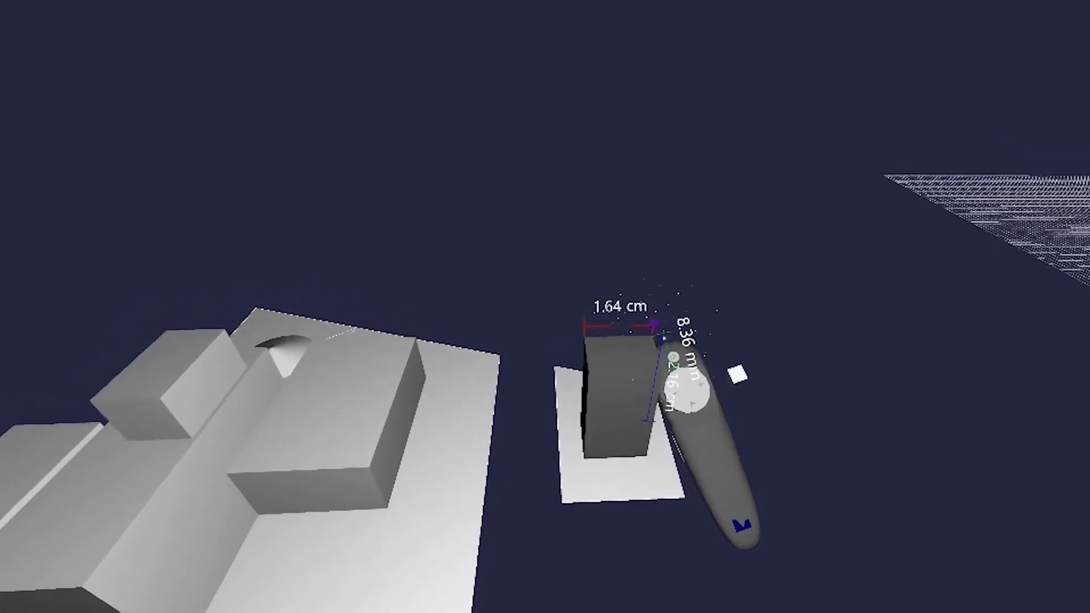
{"action": "left_click", "coordinate": [691, 393]}
{"action": "middle_click_drag", "start_coordinate": [669, 499], "coordinate": [591, 513]}
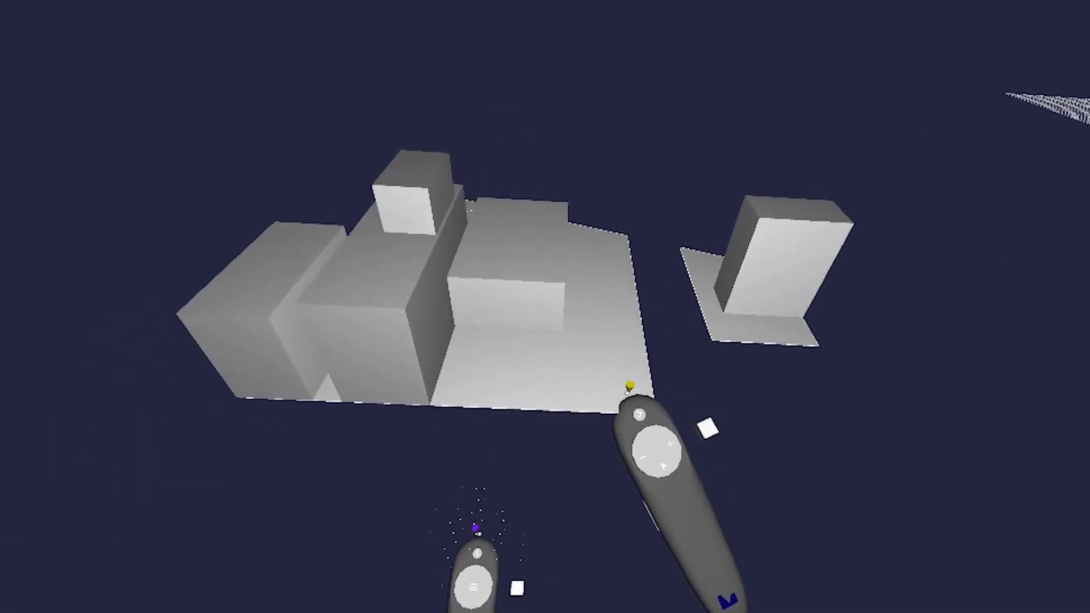
- Draw a box on the large flat patch, starting near its free front corner
{"action": "left_click_drag", "start_coordinate": [628, 389], "coordinate": [557, 372]}
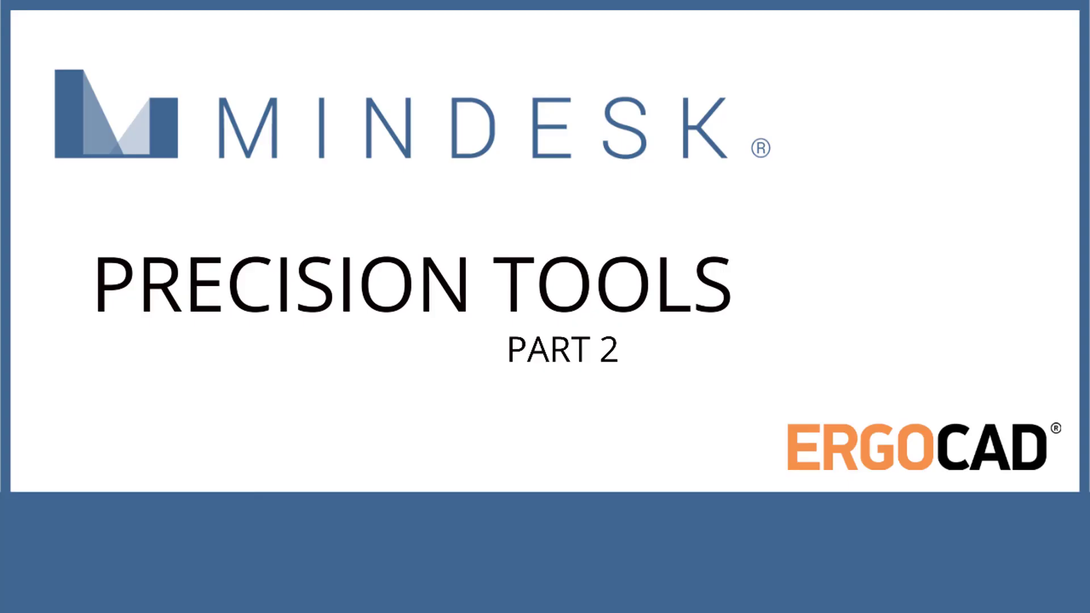